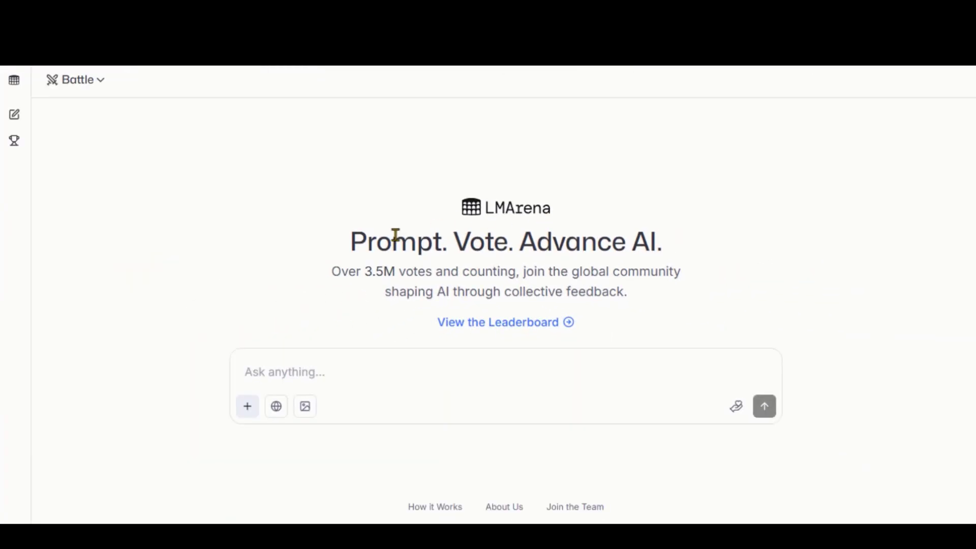
Switch LMArena to Direct Chat with image generation enabled.
{"action": "left_click_drag", "start_coordinate": [353, 241], "coordinate": [703, 234]}
{"action": "left_click", "coordinate": [474, 226]}
{"action": "left_click", "coordinate": [99, 81]}
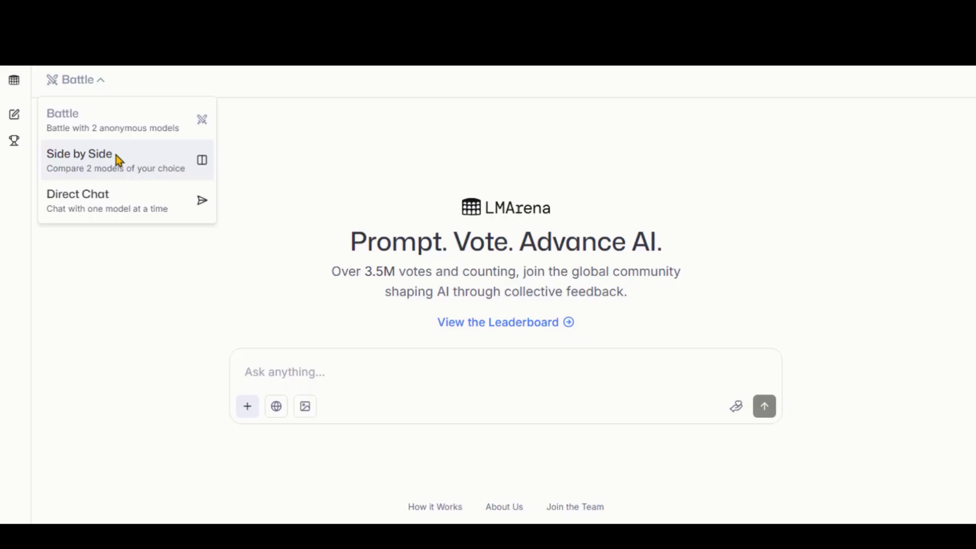
{"action": "left_click", "coordinate": [159, 209]}
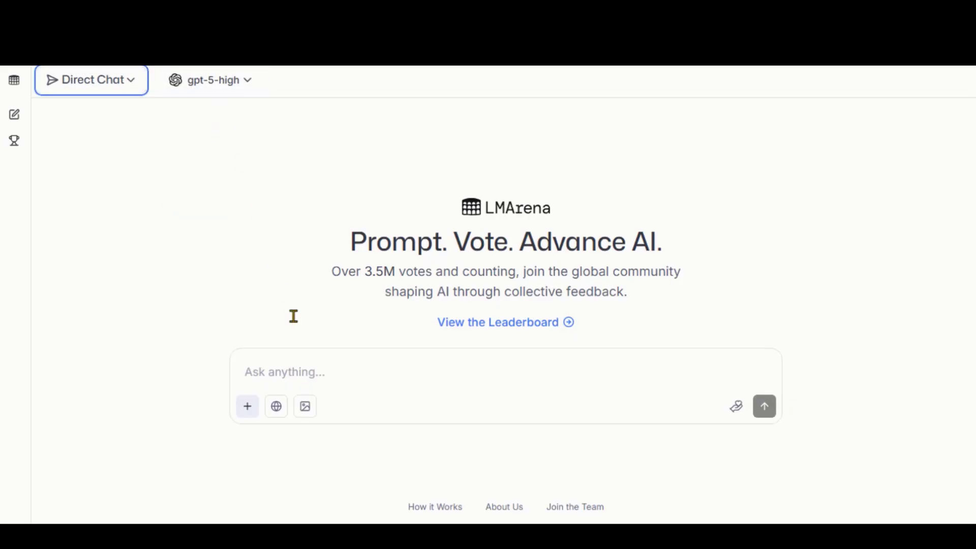
{"action": "left_click", "coordinate": [306, 407]}
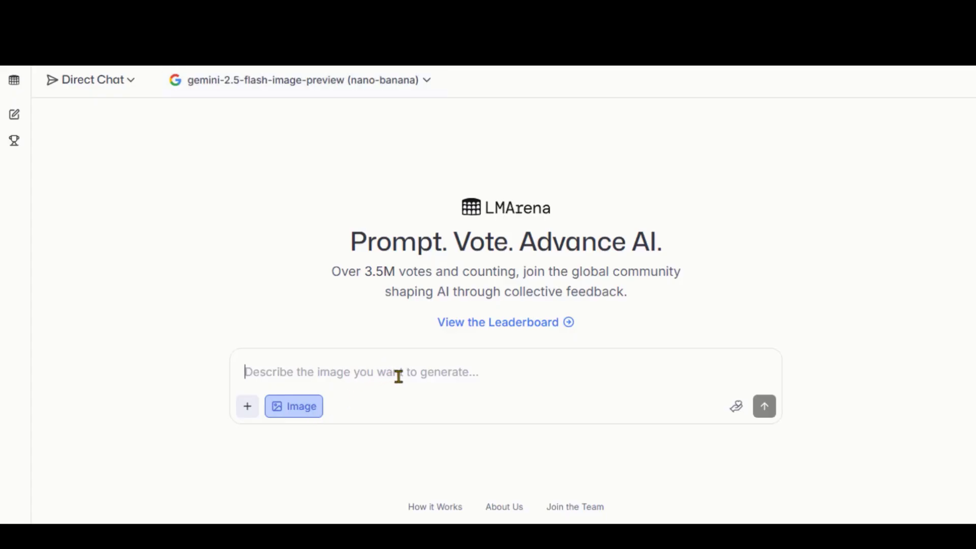
Paste and send the sunset cityscape prompt with orange-glowing rooftops.
{"action": "type", "text": "Sunset glow over city, rooftops glowing orange."}
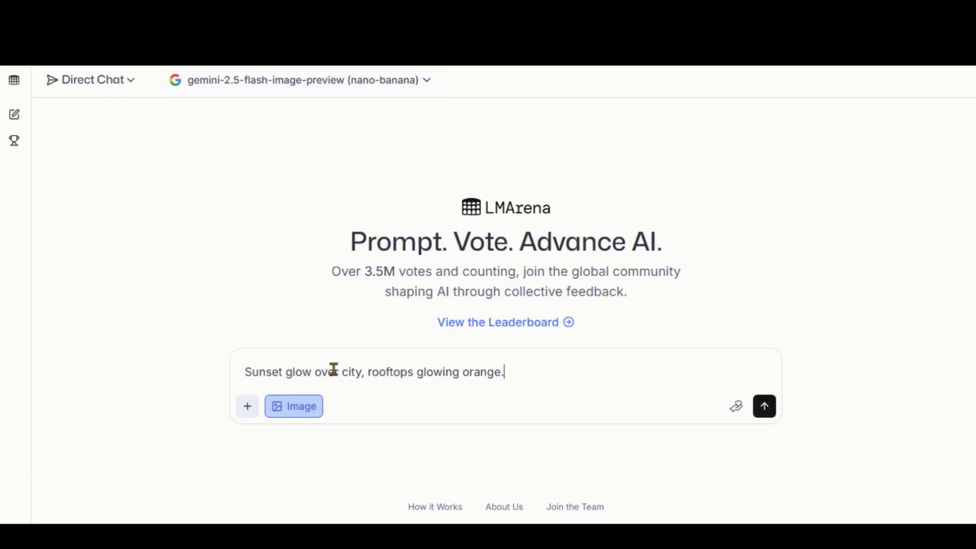
{"action": "left_click_drag", "start_coordinate": [271, 372], "coordinate": [504, 371]}
{"action": "left_click", "coordinate": [506, 371]}
{"action": "left_click", "coordinate": [765, 407]}
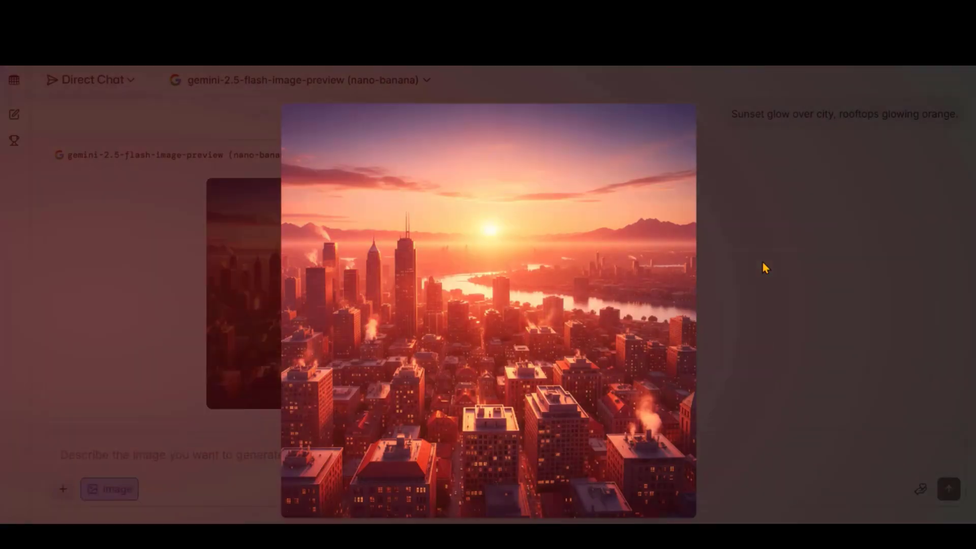
Close the sunset image preview and submit the Pixar rooftop prompt with two teenage friends.
{"action": "left_click", "coordinate": [765, 267]}
{"action": "type", "text": "Pixar 3D animation style, cinematic sunset cityscape, warm orange light over rooftops, two teenage friends on the roof. 16:9 aspect ratio"}
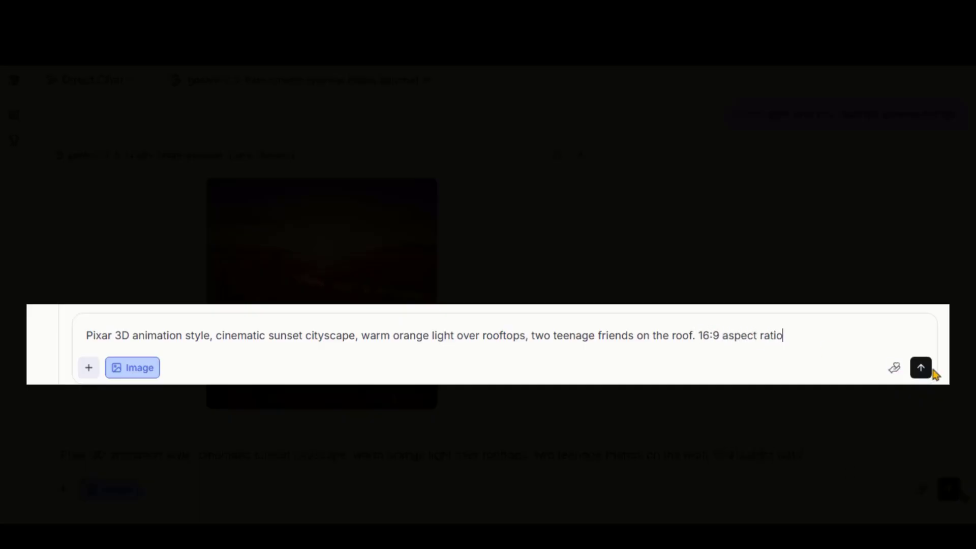
{"action": "key", "text": "Return"}
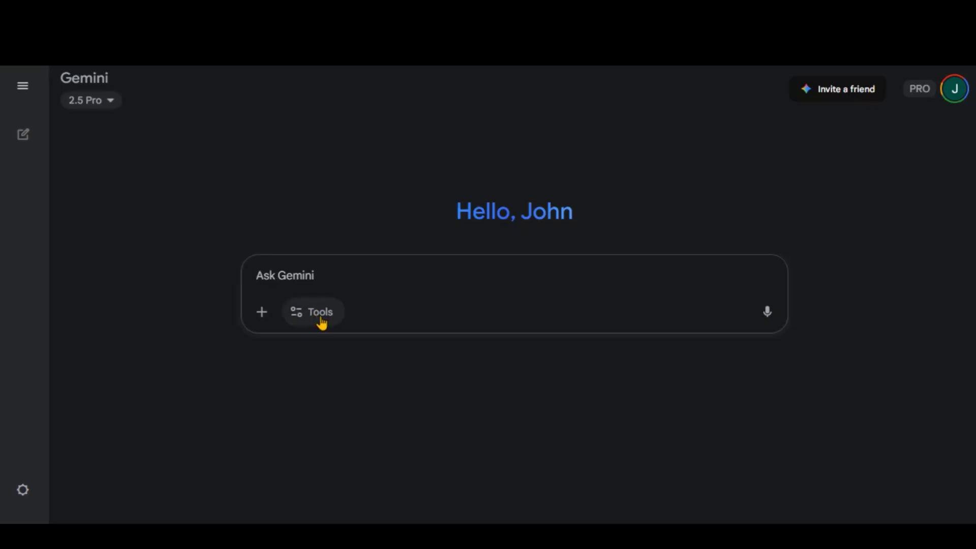
Send the Pixar rooftop prompt to Gemini with the Create images tool.
{"action": "left_click", "coordinate": [321, 315]}
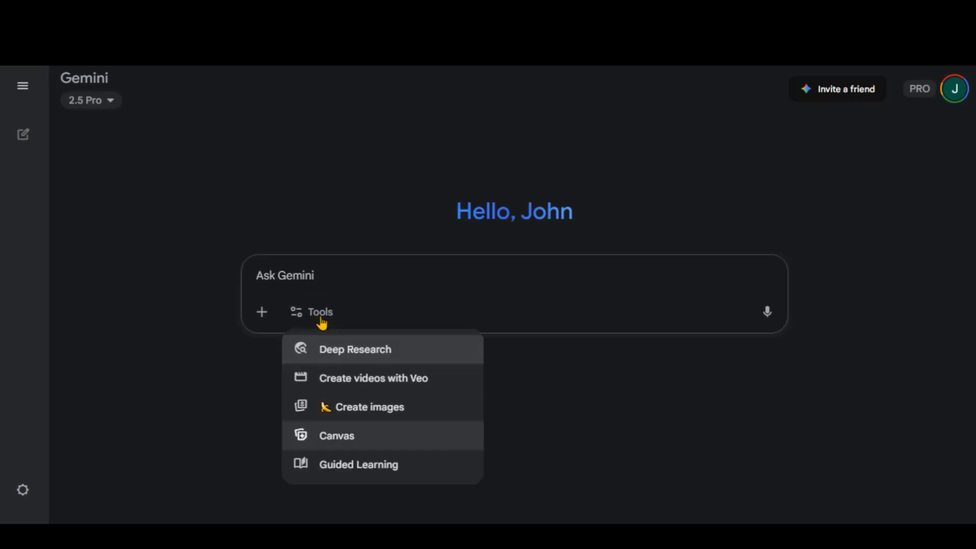
{"action": "left_click", "coordinate": [345, 406]}
{"action": "type", "text": "Pixar 3D animation style, cinematic sunset cityscape, warm orange light over rooftops, two teenage friends on the roof — one bold slim teen with messy hair in denim jacket, one taller cautious teen with glasses in a hoodie, running side by side, wide aerial drone shot, 16:9 aspect ratio."}
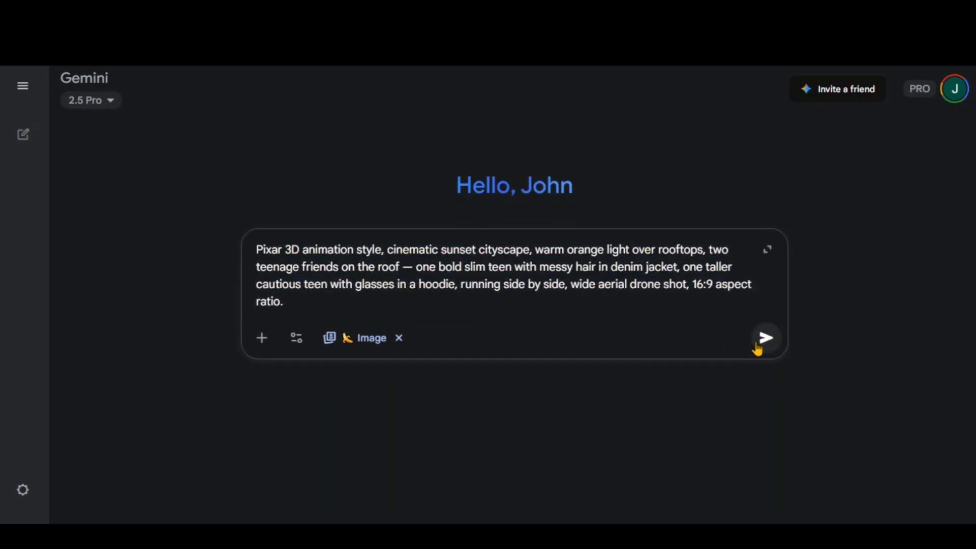
{"action": "left_click", "coordinate": [768, 338]}
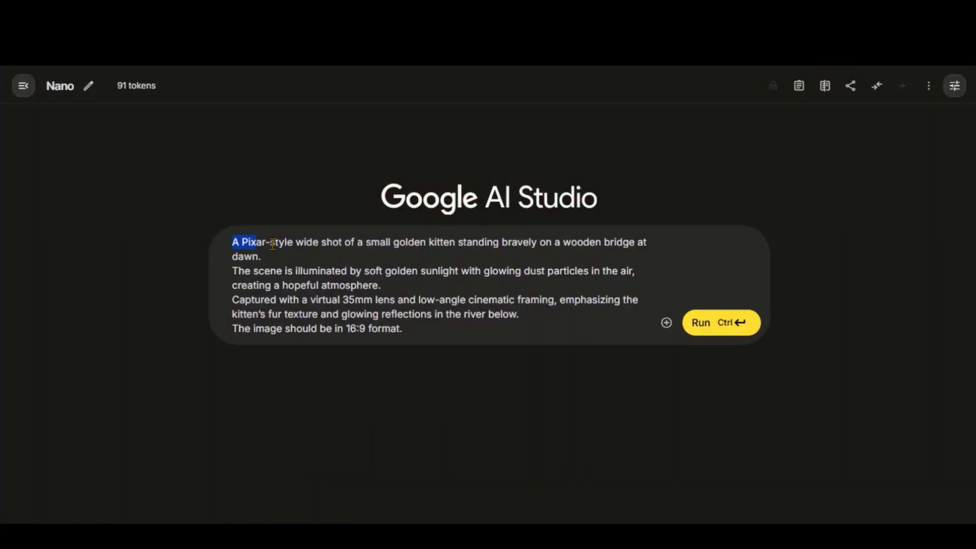
Highlight the golden kitten prompt's lighting, camera and final lines, then run it.
{"action": "left_click", "coordinate": [649, 242]}
{"action": "left_click_drag", "start_coordinate": [232, 271], "coordinate": [506, 271]}
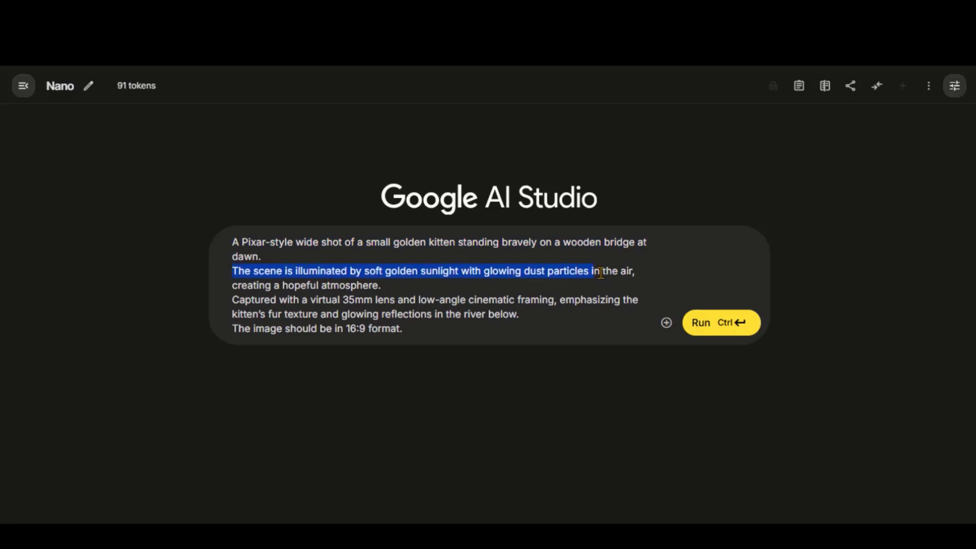
{"action": "left_click_drag", "start_coordinate": [600, 275], "coordinate": [609, 283]}
{"action": "left_click", "coordinate": [386, 300]}
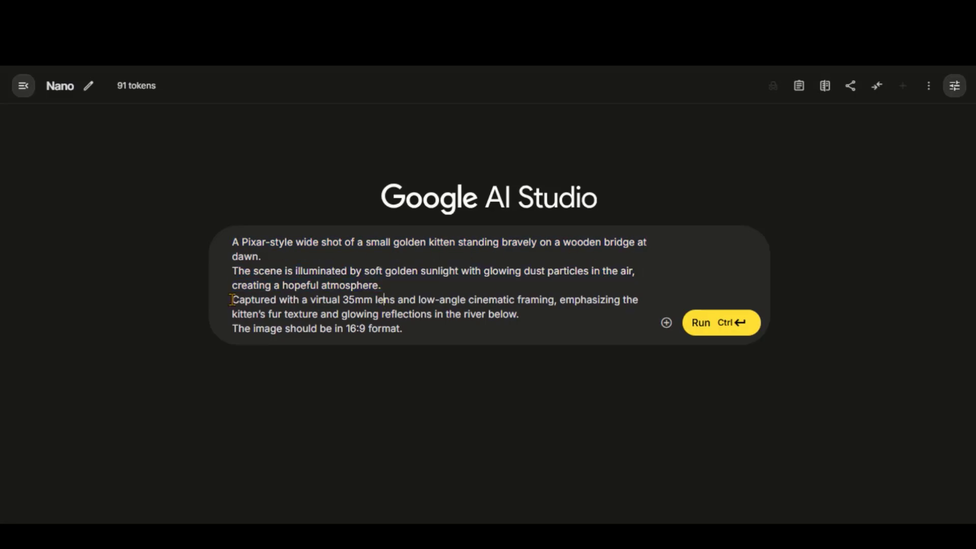
{"action": "left_click_drag", "start_coordinate": [411, 299], "coordinate": [641, 299]}
{"action": "left_click", "coordinate": [467, 308]}
{"action": "left_click_drag", "start_coordinate": [400, 315], "coordinate": [519, 328]}
{"action": "left_click", "coordinate": [557, 334]}
{"action": "left_click", "coordinate": [701, 322]}
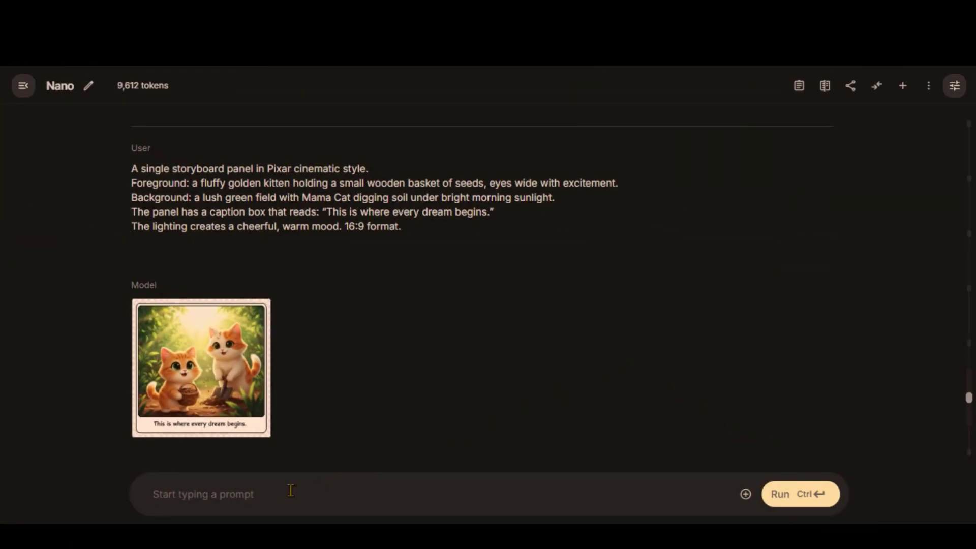
Paste the night-time village street prompt with Golden Kitten's glowing lantern.
{"action": "type", "text": "A Pixar-style 3D render of Mama Cat and Golden Kitten in a cozy night-time village street. Mama Cat is a cream-ginger domestic cat, standing upright, fluffy fur, large expressive green eyes, gentle and protective expression. Golden Kitten is a small fluffy golden cat with bright curious eyes, playful stance, holding a tiny glowing lantern in its paw. The village has warm lantern lights, cobblestone ground, and fabric banners swaying gently. Ultra-detailed fur textures, soft cinematic lighting, magical atmosphere. 16:9 aspect ratio."}
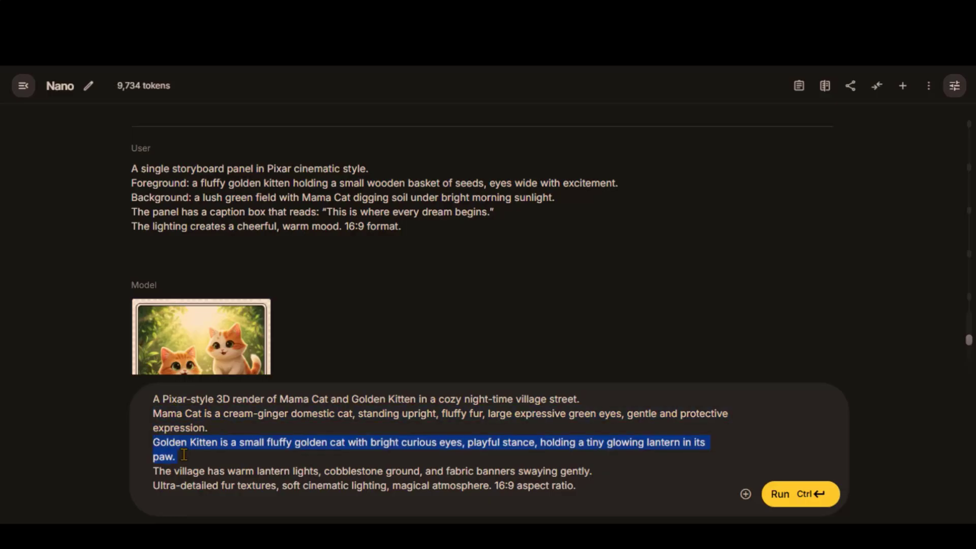
{"action": "left_click", "coordinate": [588, 486]}
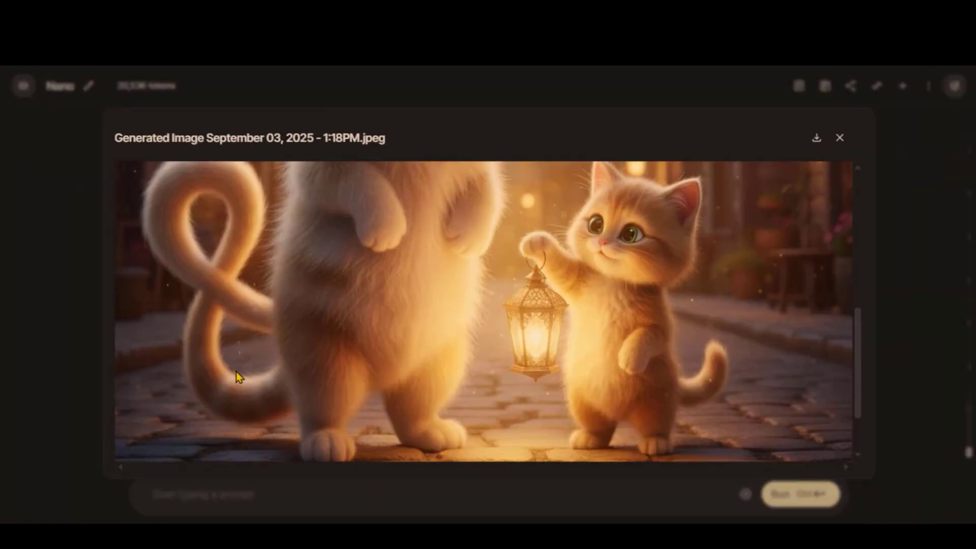
Close the enlarged lantern walk image.
{"action": "left_click", "coordinate": [840, 139]}
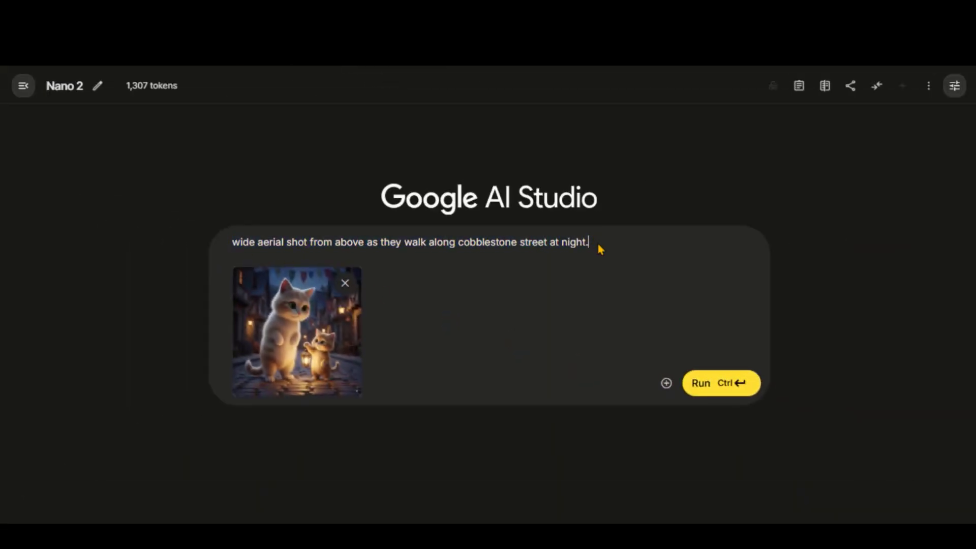
Submit the wide aerial cobblestone street shot prompt.
{"action": "left_click", "coordinate": [706, 384]}
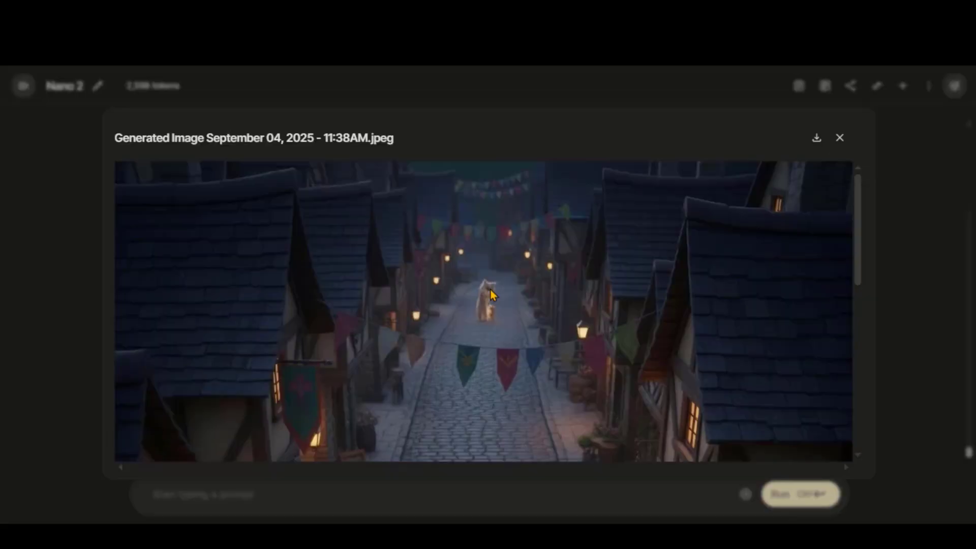
{"action": "scroll", "coordinate": [494, 295], "scroll_direction": "down", "scroll_amount": 5}
{"action": "scroll", "coordinate": [494, 296], "scroll_direction": "down", "scroll_amount": 5}
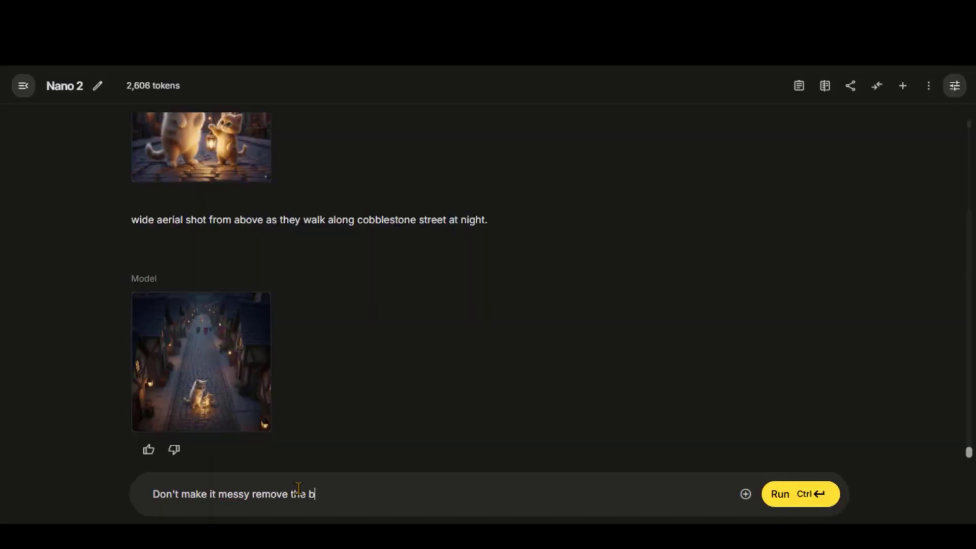
{"action": "type", "text": "kitten."}
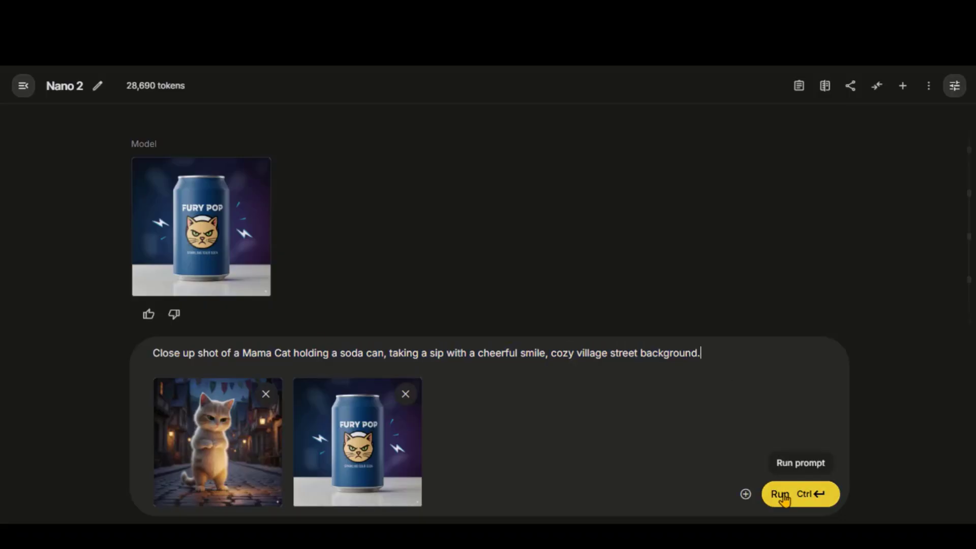
Run the close-up prompt of Mama Cat sipping FURY POP soda.
{"action": "key", "text": "ctrl+Return"}
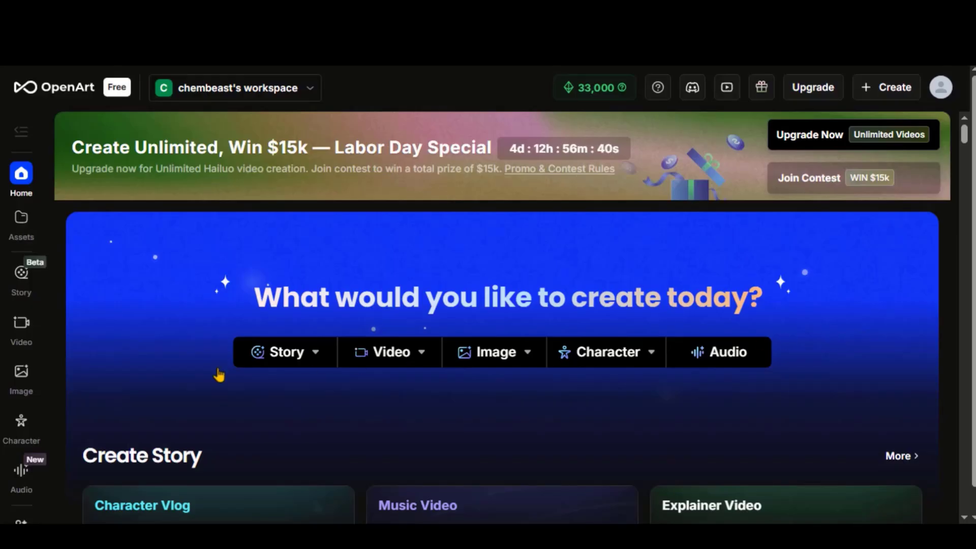
Open OpenArt's Create Image page and switch the model to Nano Banana.
{"action": "left_click", "coordinate": [20, 377]}
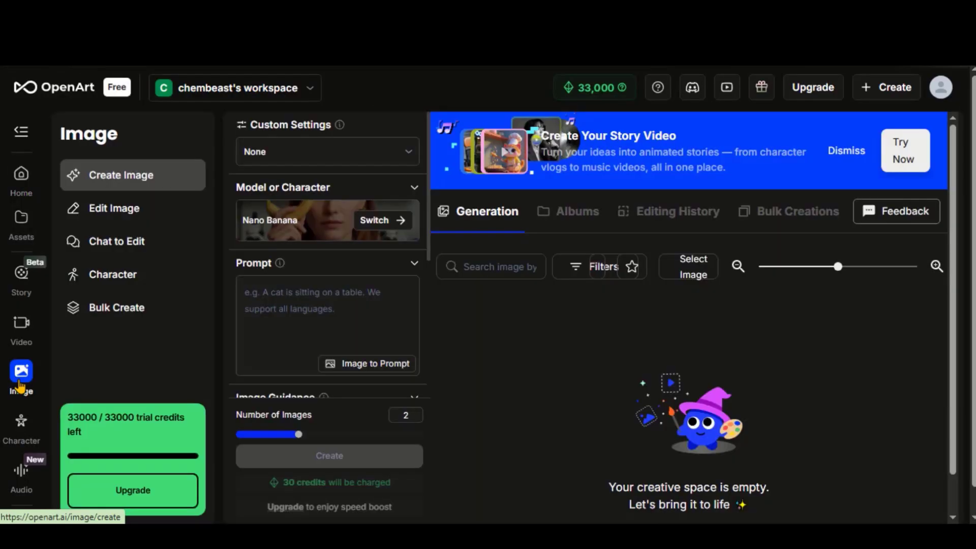
{"action": "left_click", "coordinate": [377, 221]}
{"action": "scroll", "coordinate": [488, 316], "scroll_direction": "down", "scroll_amount": 5}
{"action": "scroll", "coordinate": [488, 317], "scroll_direction": "down", "scroll_amount": 5}
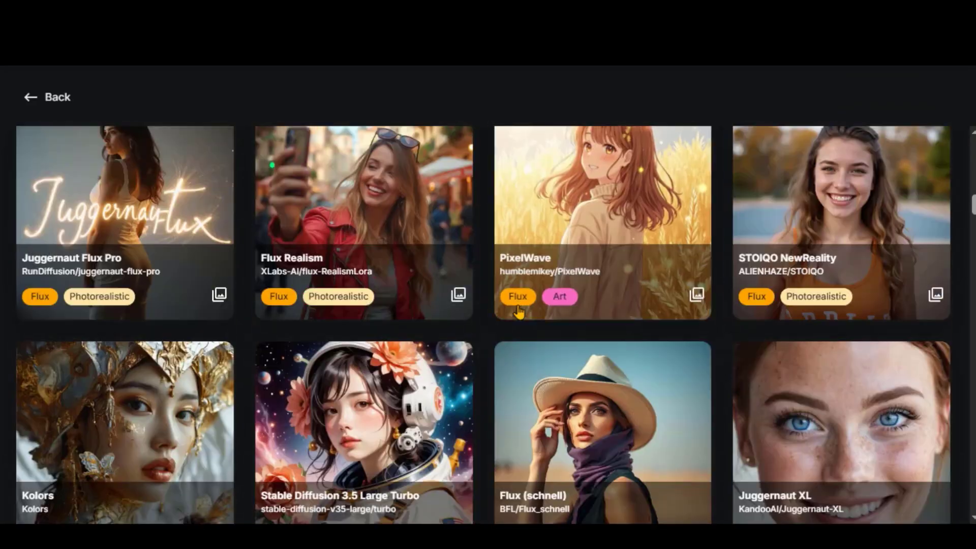
{"action": "scroll", "coordinate": [488, 317], "scroll_direction": "down", "scroll_amount": 3}
{"action": "scroll", "coordinate": [488, 317], "scroll_direction": "down", "scroll_amount": 5}
{"action": "scroll", "coordinate": [489, 317], "scroll_direction": "up", "scroll_amount": 10}
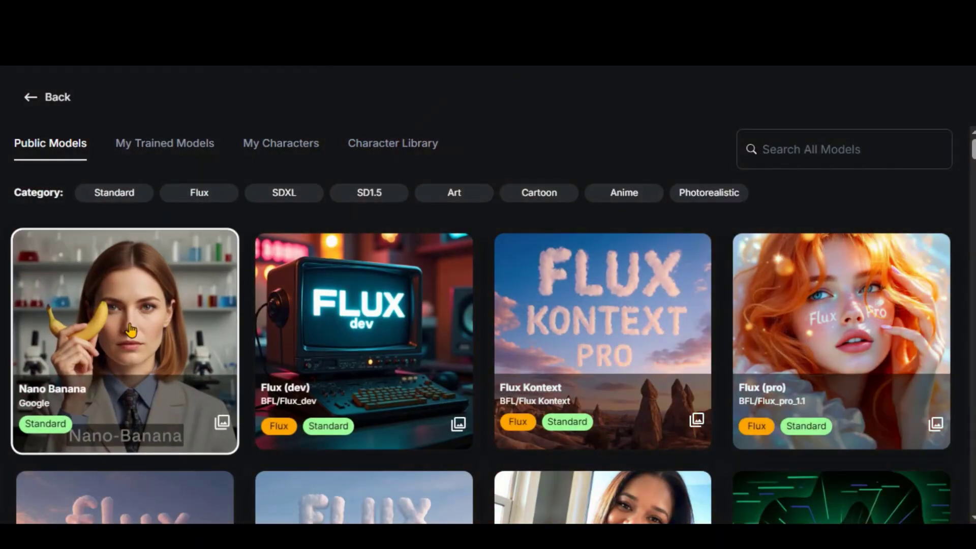
{"action": "left_click", "coordinate": [130, 329]}
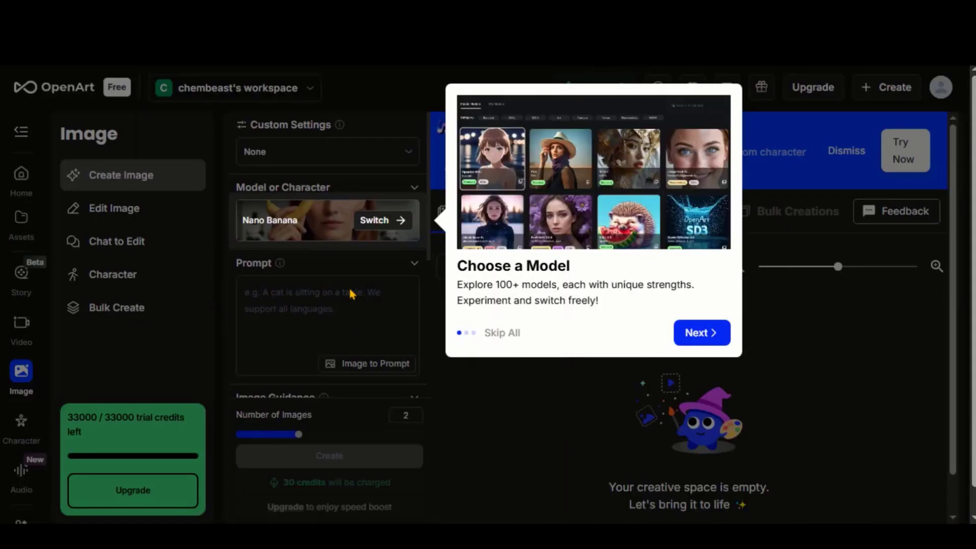
{"action": "left_click", "coordinate": [441, 334]}
Generate the Pixar rooftop teens prompt at Widescreen (16:9) and view both results.
{"action": "left_click", "coordinate": [303, 313]}
{"action": "type", "text": "Pixar 3D animation style, cinematic sunset cityscape, warm orange light over rooftops, two teenage friends on the roof — one bold slim teen with messy hair in denim jacket, one taller cautious teen with glasses in a hoodie, running side by side, wide aerial drone shot"}
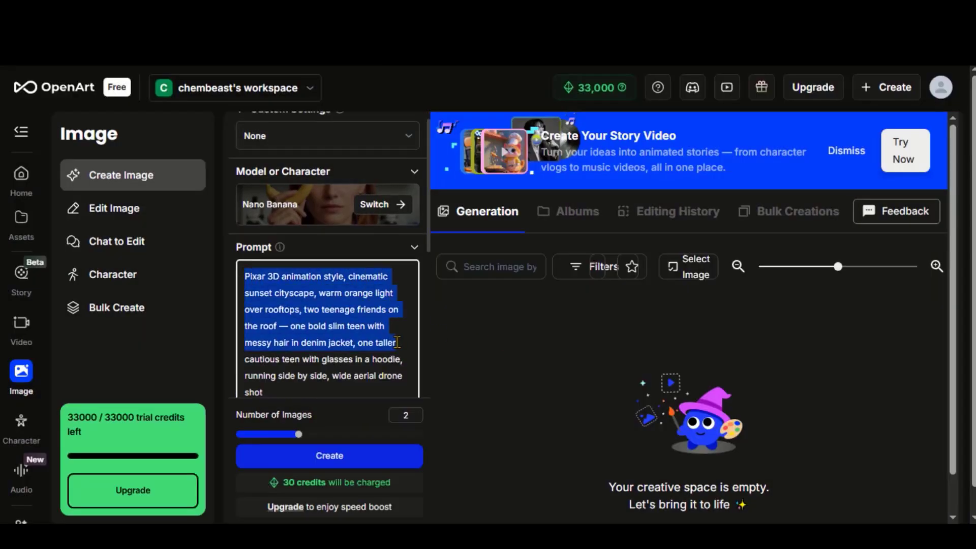
{"action": "scroll", "coordinate": [343, 351], "scroll_direction": "down", "scroll_amount": 3}
{"action": "scroll", "coordinate": [343, 351], "scroll_direction": "down", "scroll_amount": 3}
{"action": "scroll", "coordinate": [343, 358], "scroll_direction": "down", "scroll_amount": 3}
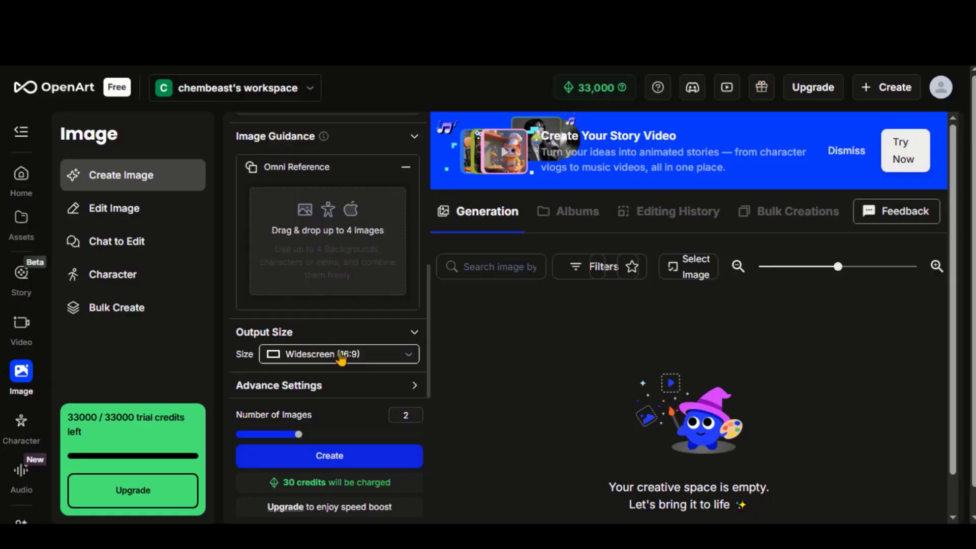
{"action": "left_click", "coordinate": [343, 355]}
{"action": "left_click", "coordinate": [338, 417]}
{"action": "scroll", "coordinate": [328, 427], "scroll_direction": "down", "scroll_amount": 1}
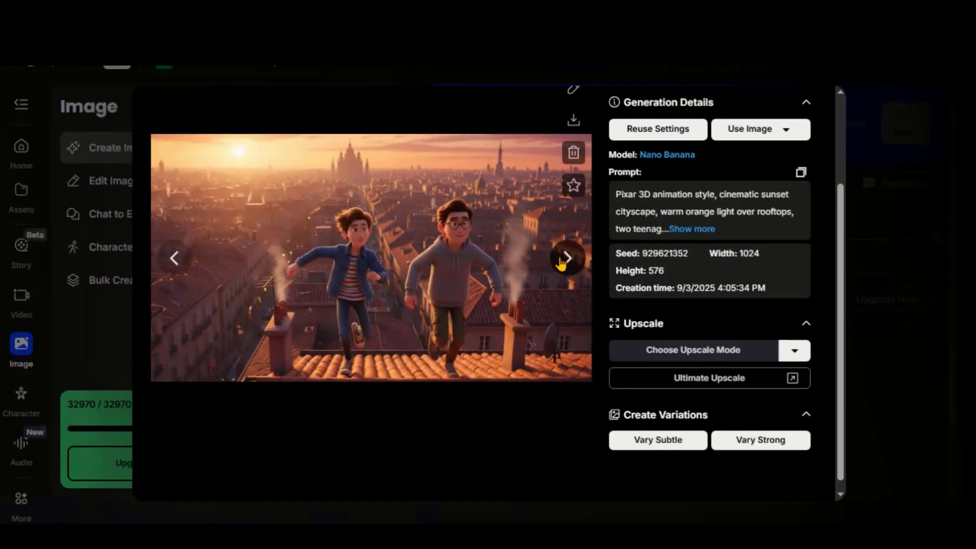
{"action": "left_click", "coordinate": [566, 258]}
Launch a 1080p Veo3 image-to-video job from the golden cat lantern image.
{"action": "key", "text": "Escape"}
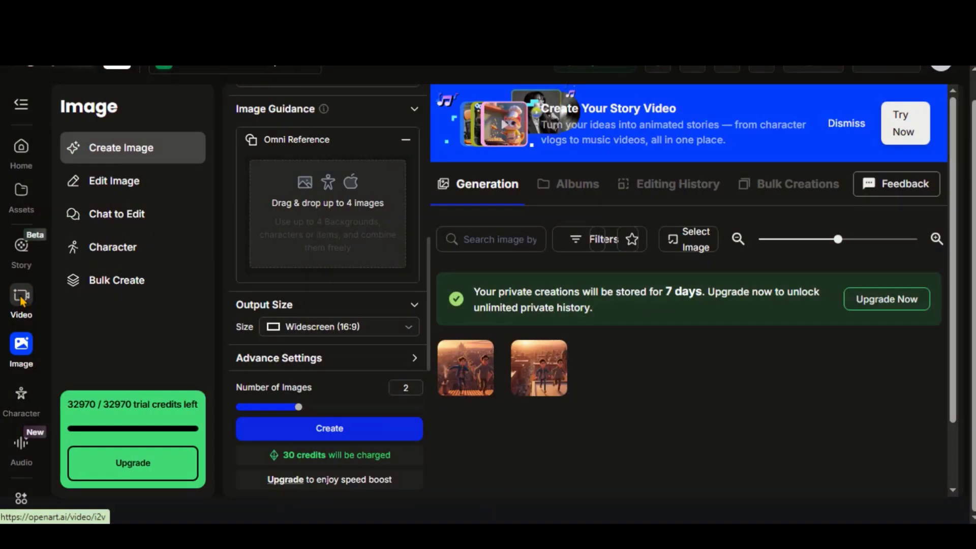
{"action": "left_click", "coordinate": [21, 320]}
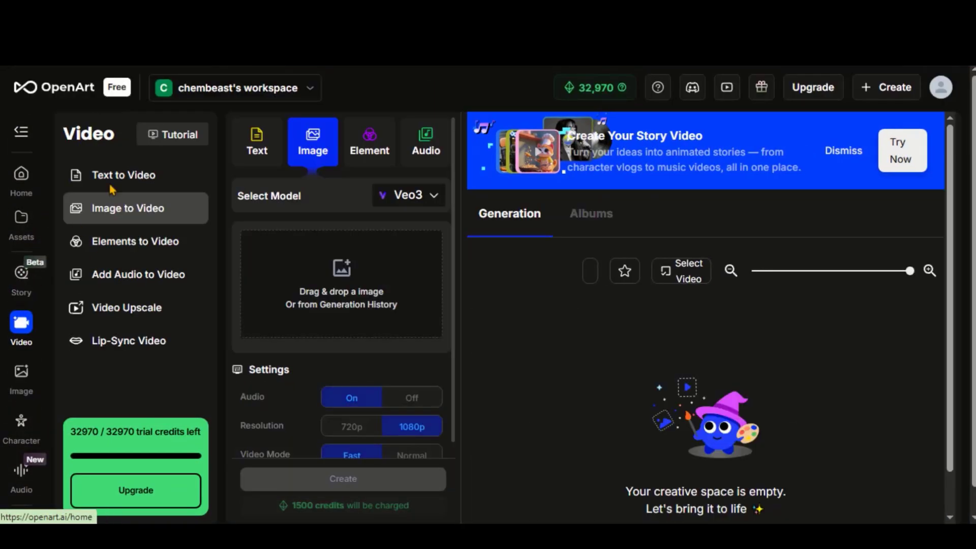
{"action": "left_click", "coordinate": [408, 195]}
{"action": "scroll", "coordinate": [446, 229], "scroll_direction": "down", "scroll_amount": 5}
{"action": "scroll", "coordinate": [442, 305], "scroll_direction": "down", "scroll_amount": 5}
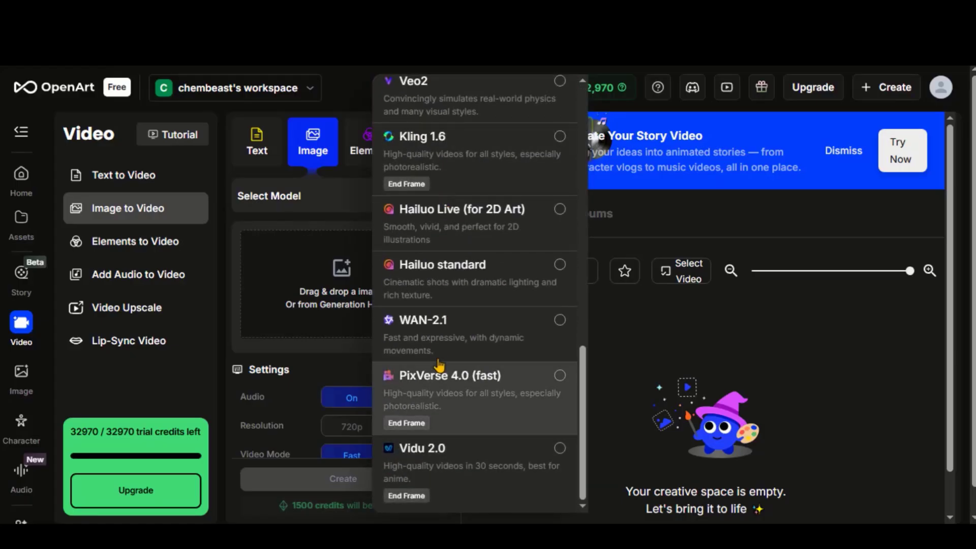
{"action": "scroll", "coordinate": [438, 365], "scroll_direction": "up", "scroll_amount": 6}
{"action": "scroll", "coordinate": [438, 365], "scroll_direction": "up", "scroll_amount": 5}
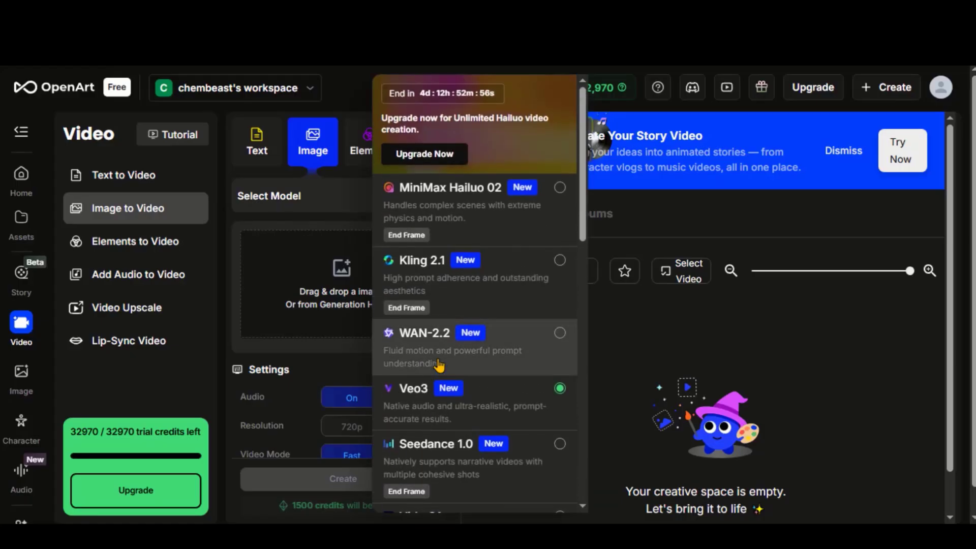
{"action": "left_click", "coordinate": [480, 399]}
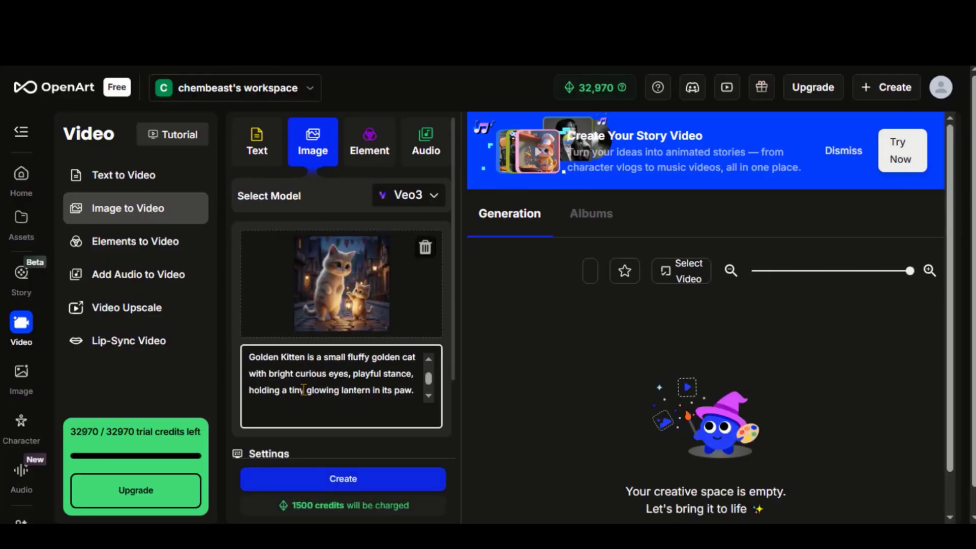
{"action": "scroll", "coordinate": [319, 393], "scroll_direction": "down", "scroll_amount": 3}
{"action": "scroll", "coordinate": [382, 381], "scroll_direction": "down", "scroll_amount": 1}
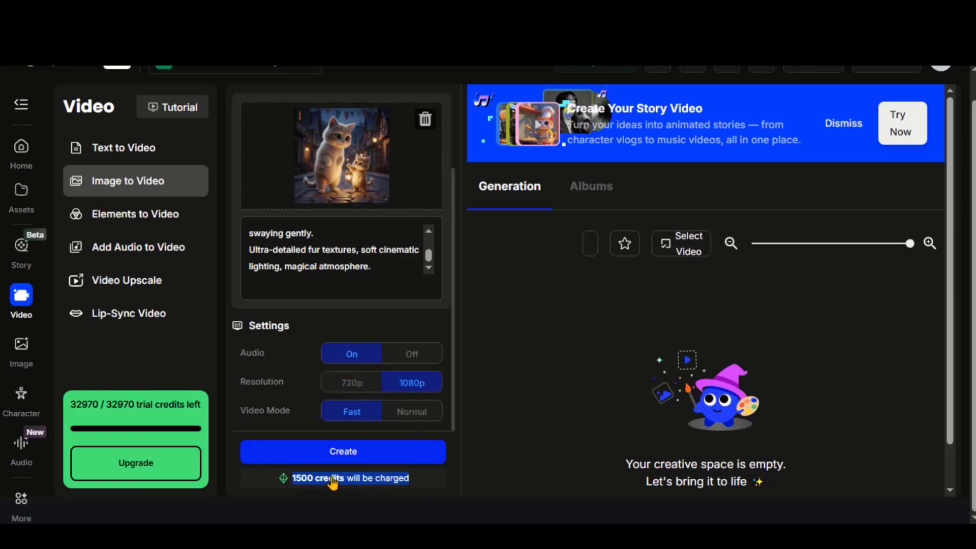
{"action": "left_click", "coordinate": [345, 456]}
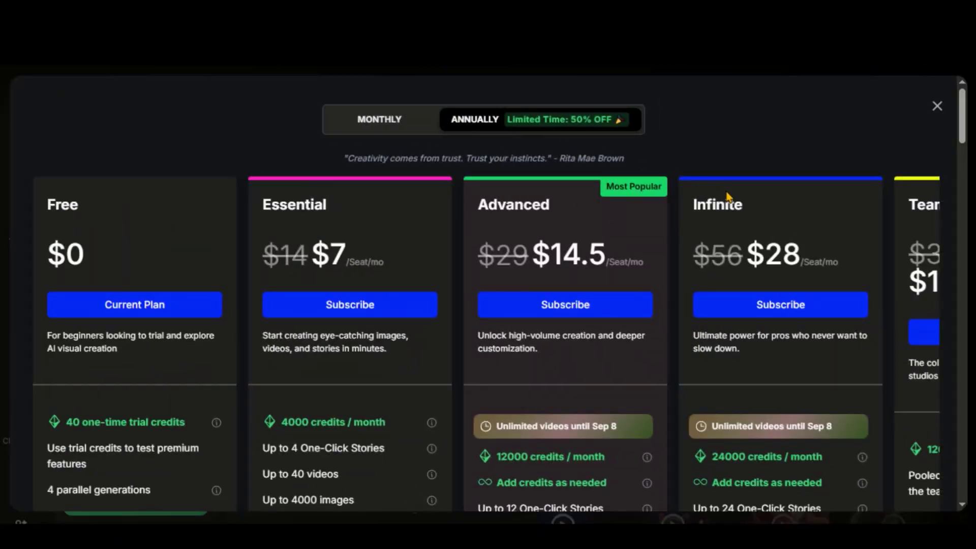
{"action": "scroll", "coordinate": [729, 197], "scroll_direction": "down", "scroll_amount": 3}
{"action": "left_click", "coordinate": [849, 143]}
{"action": "scroll", "coordinate": [763, 191], "scroll_direction": "down", "scroll_amount": 3}
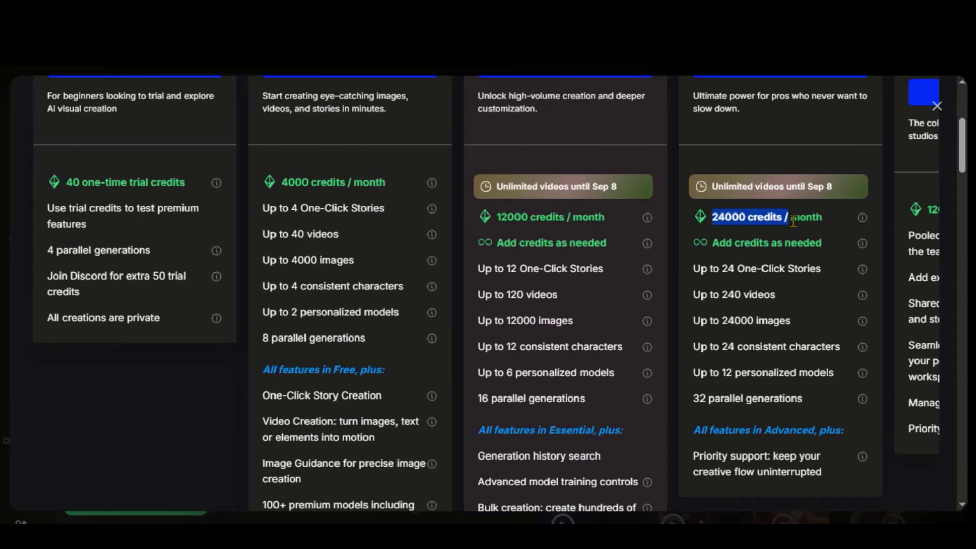